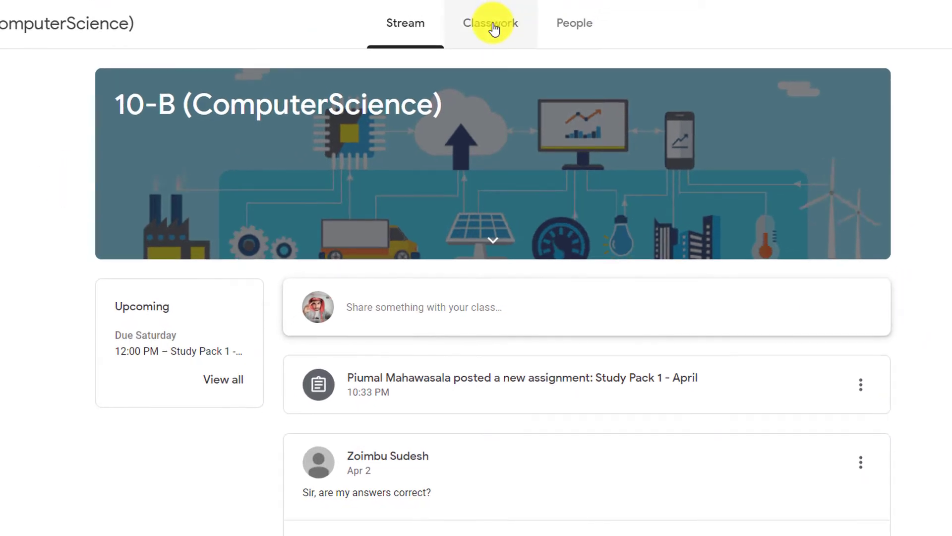
Show the Classwork list and expand the Study Pack 1 - April assignment under Revision
left_click(494, 27)
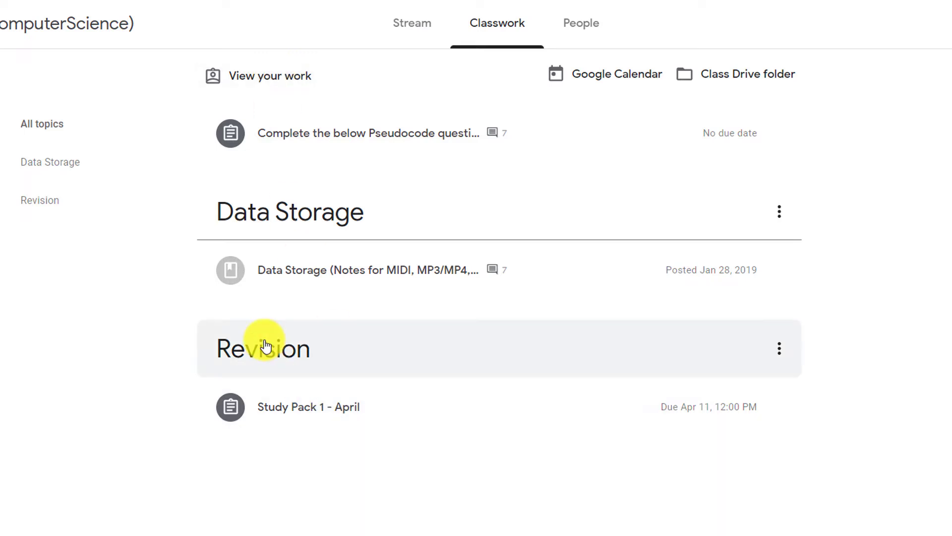
mouse_move(326, 416)
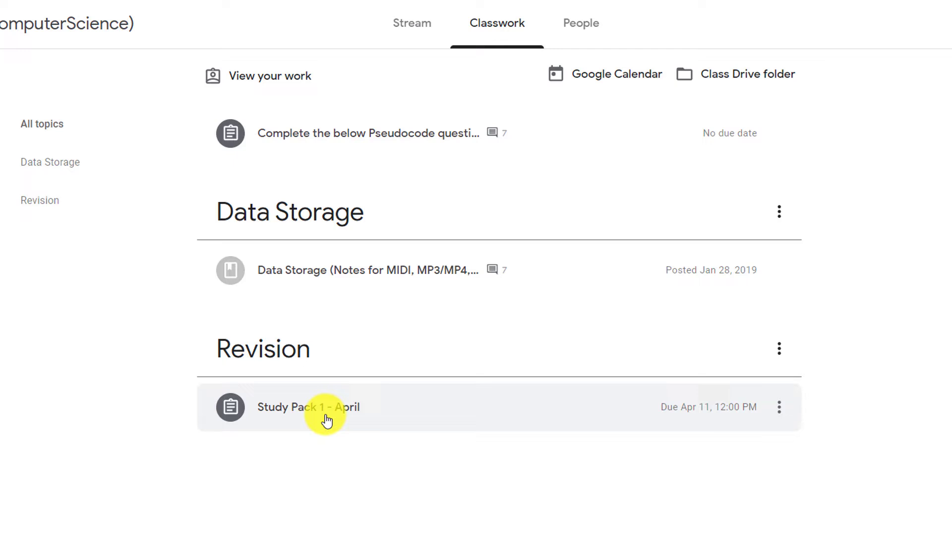
left_click(406, 417)
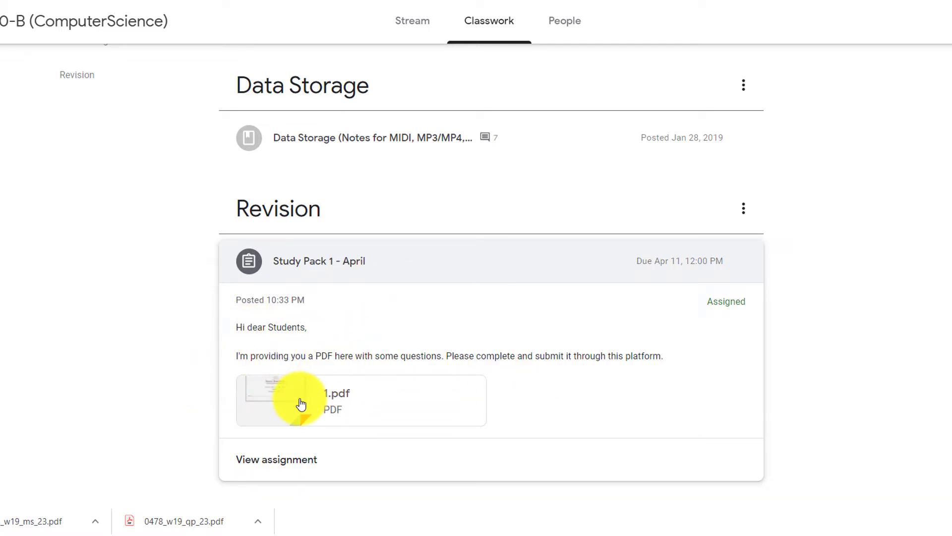
View the full assignment page and dismiss the marking-done and private-comments tips
left_click(279, 463)
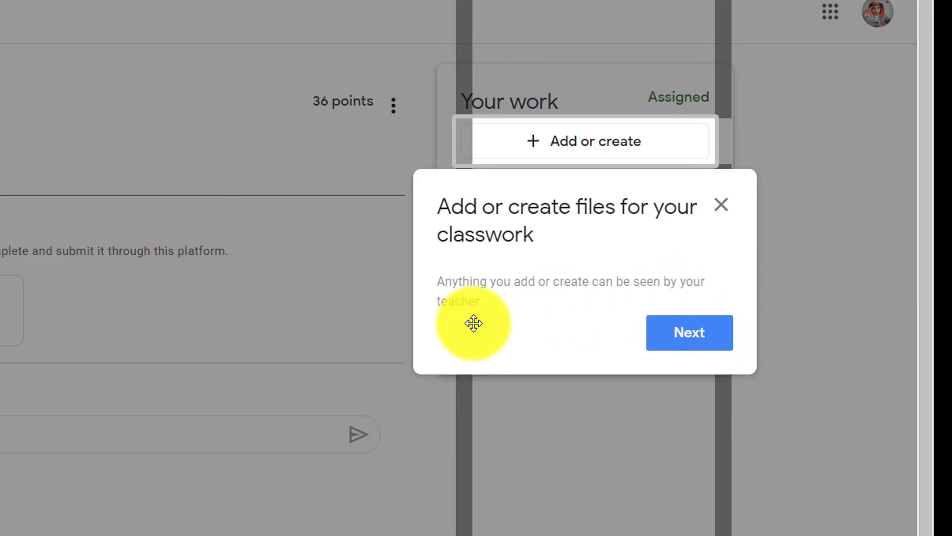
left_click(680, 341)
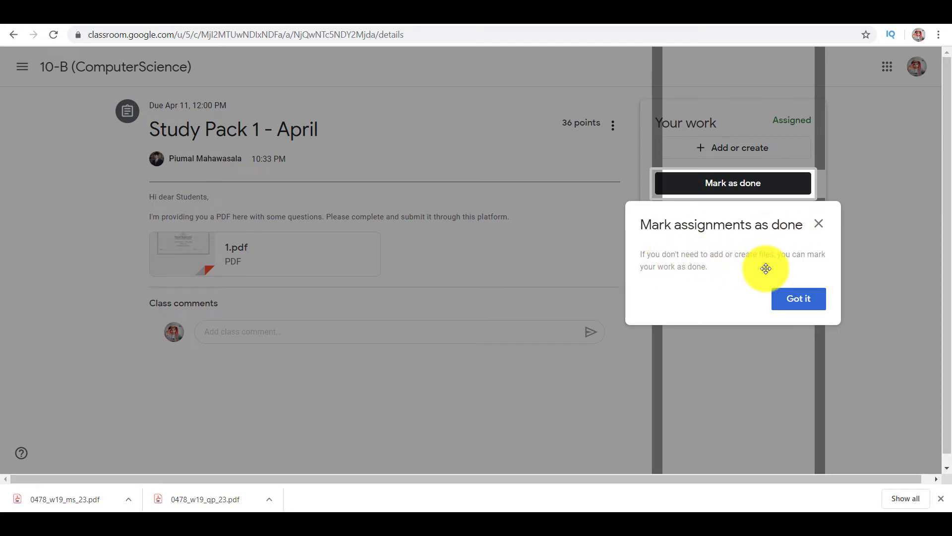
left_click(806, 300)
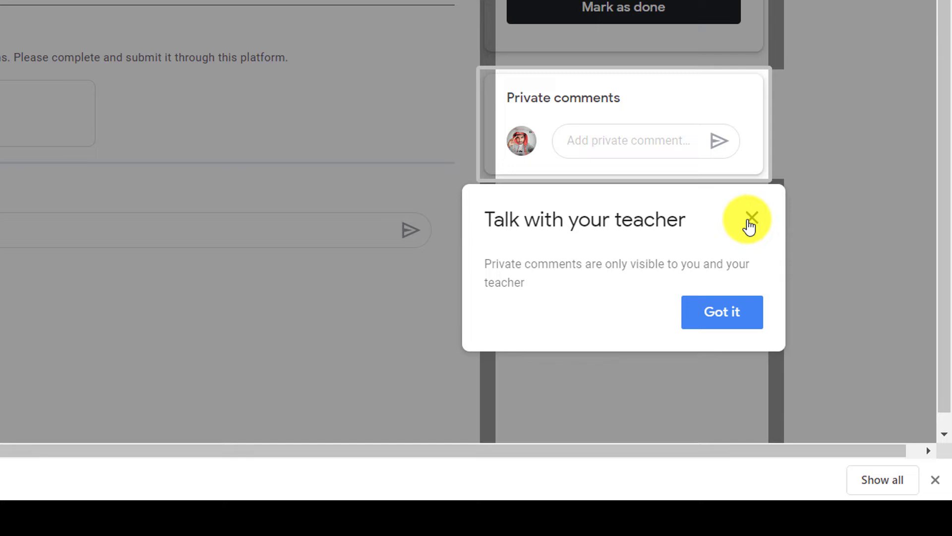
left_click(737, 311)
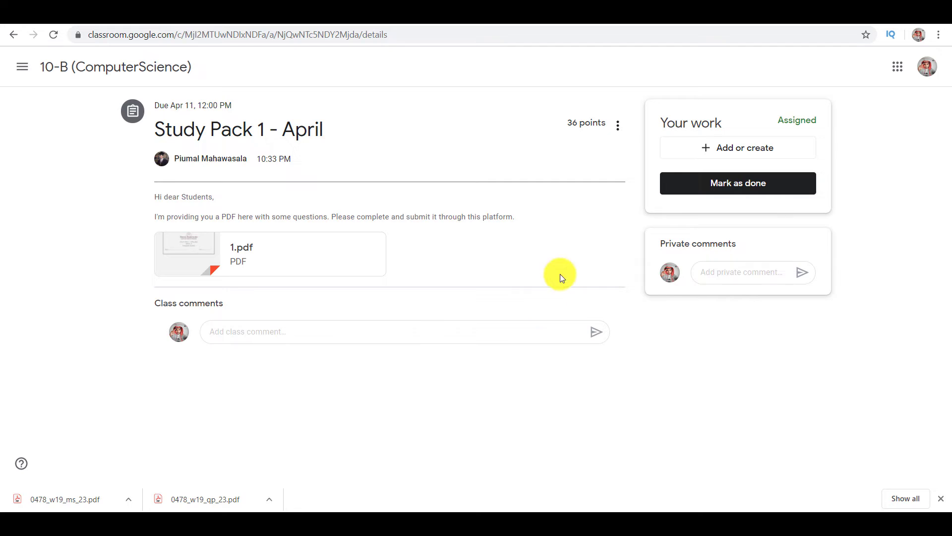
Choose File from the Add or create options under Your work
left_click(718, 153)
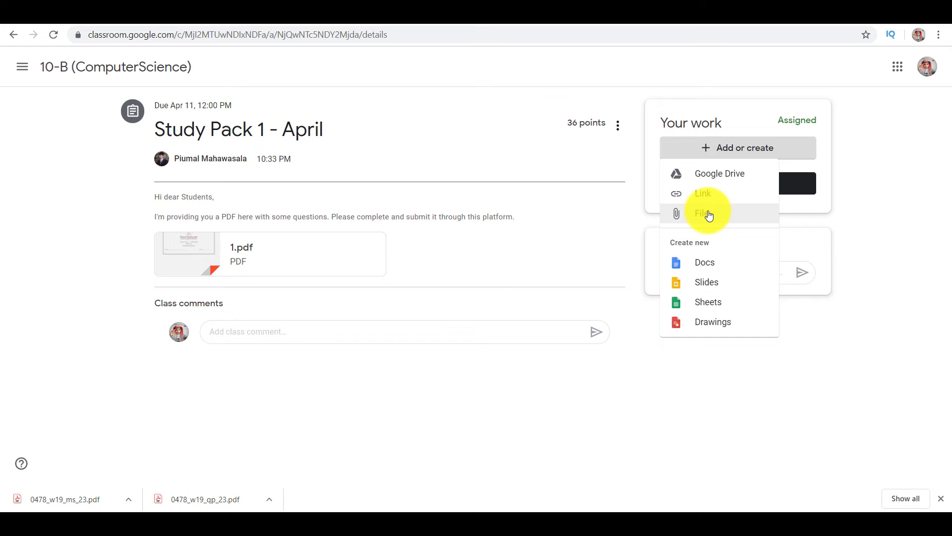
left_click(710, 214)
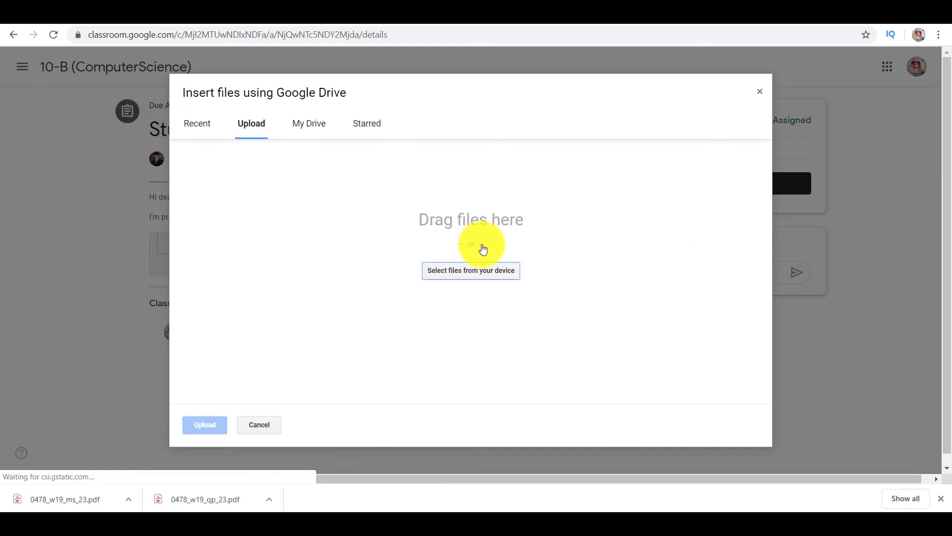
Browse to file 1, cancel the picker and upload window, then reopen Add or create
left_click(480, 271)
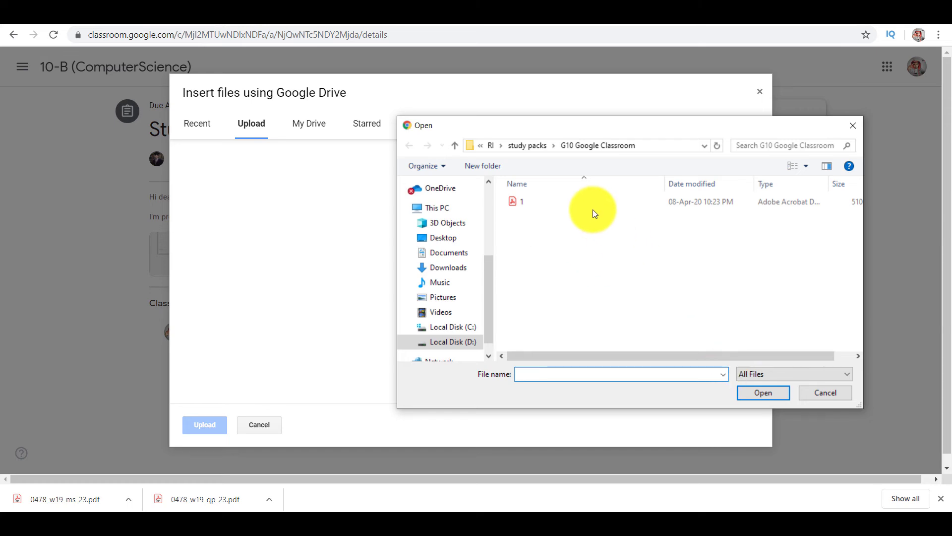
left_click(699, 200)
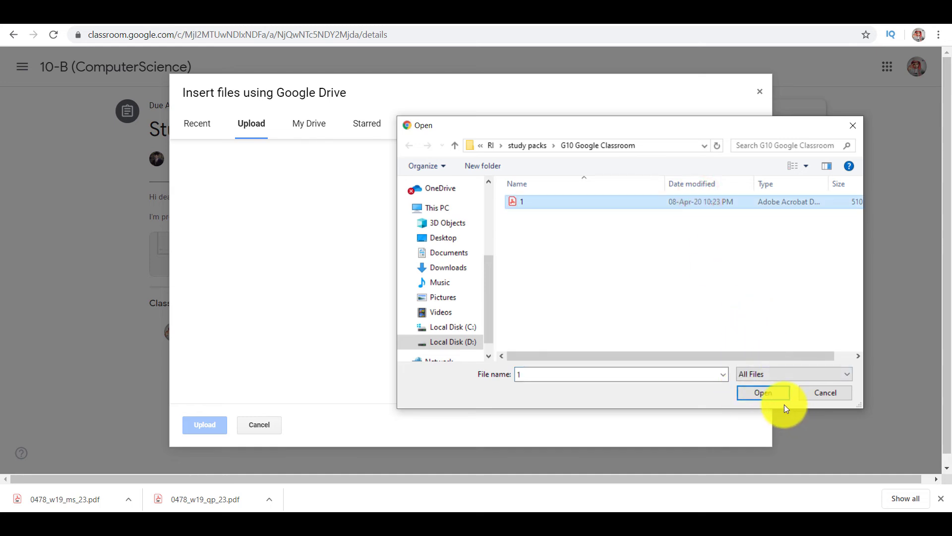
left_click(816, 400)
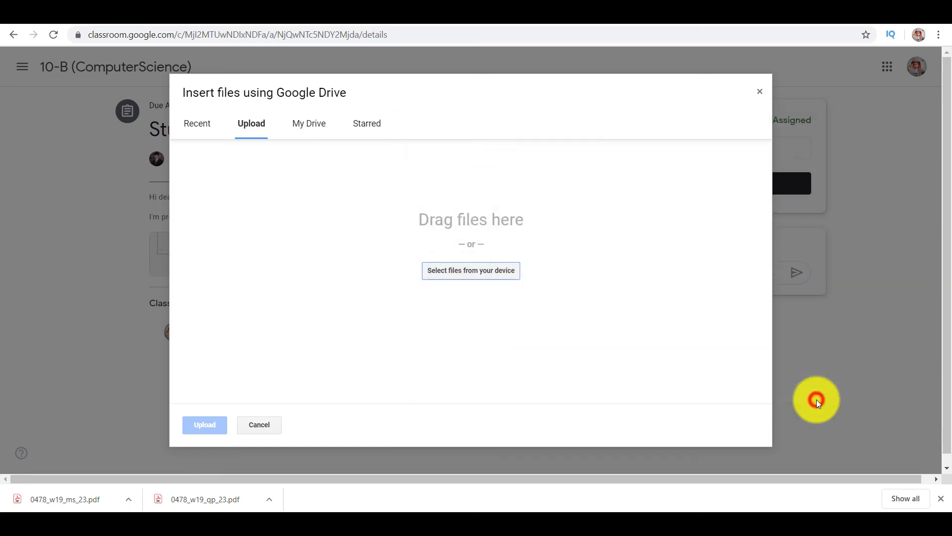
left_click(265, 424)
left_click(758, 147)
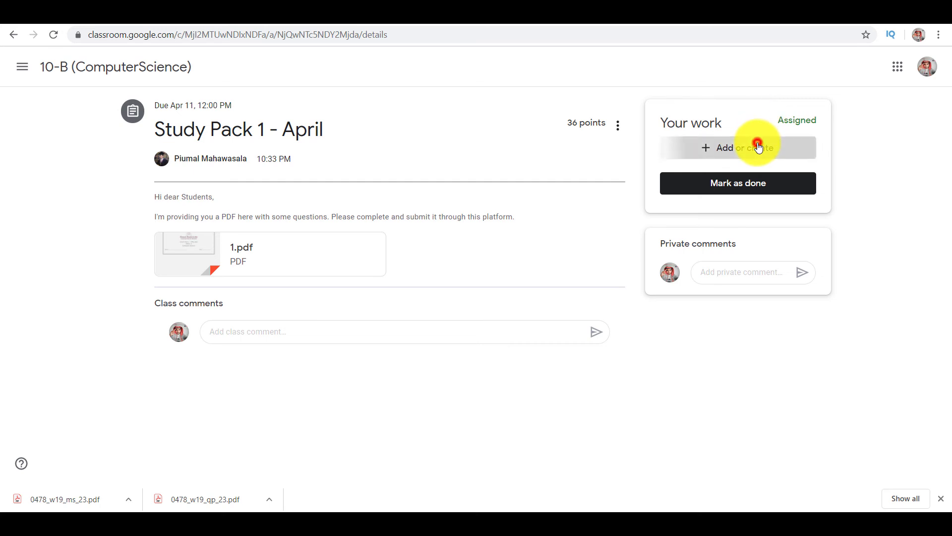
Close the add-work menu and focus the empty Add class comment box
left_click(510, 304)
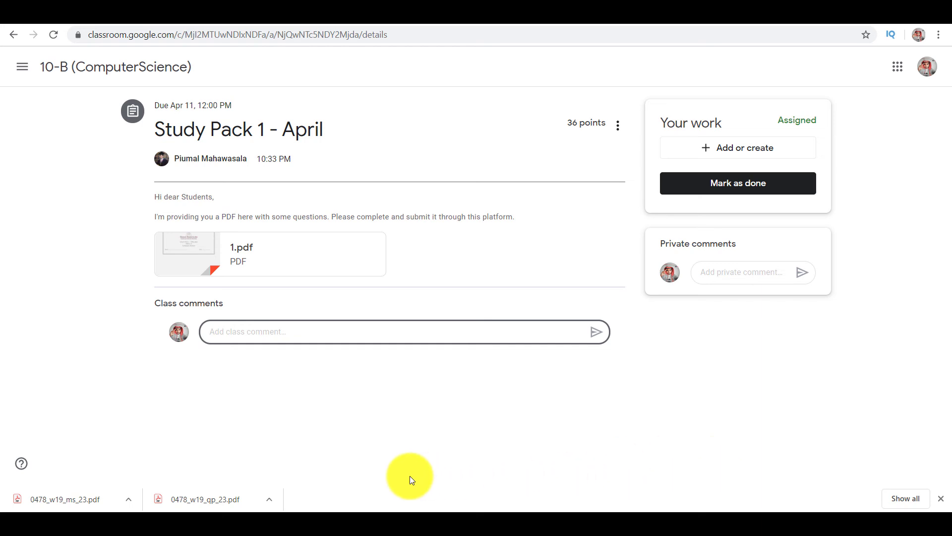
left_click(264, 330)
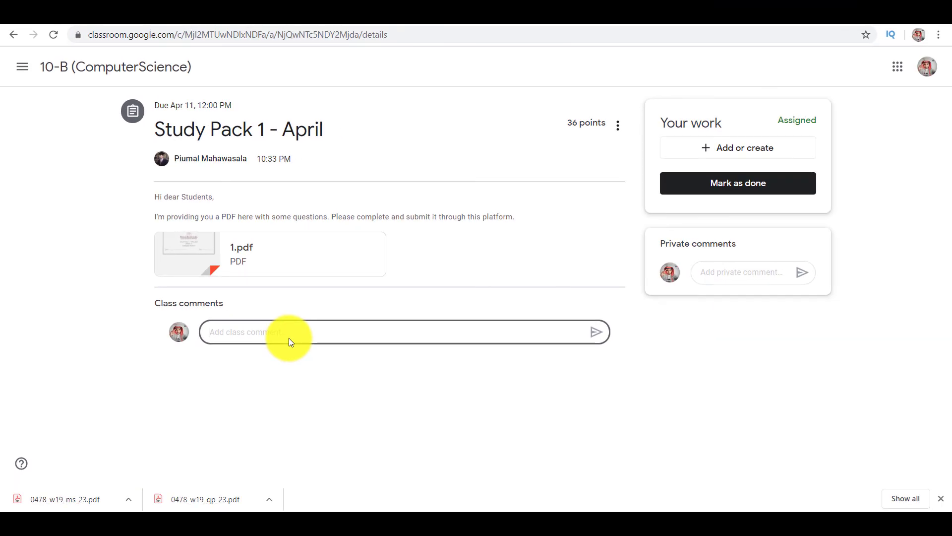
left_click(289, 338)
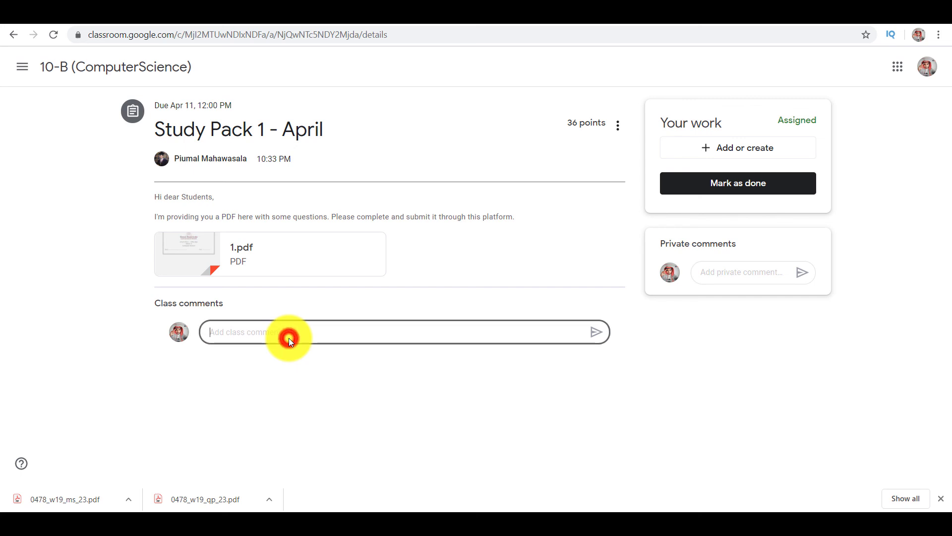